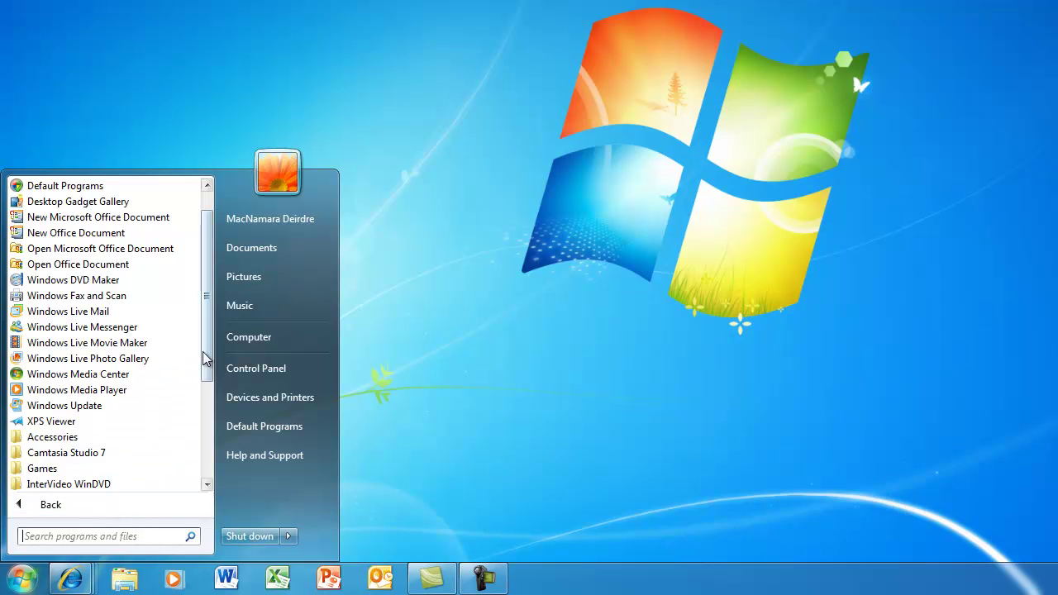
- Launch PowerPoint from the Microsoft Office program group
drag(205, 290, 213, 366)
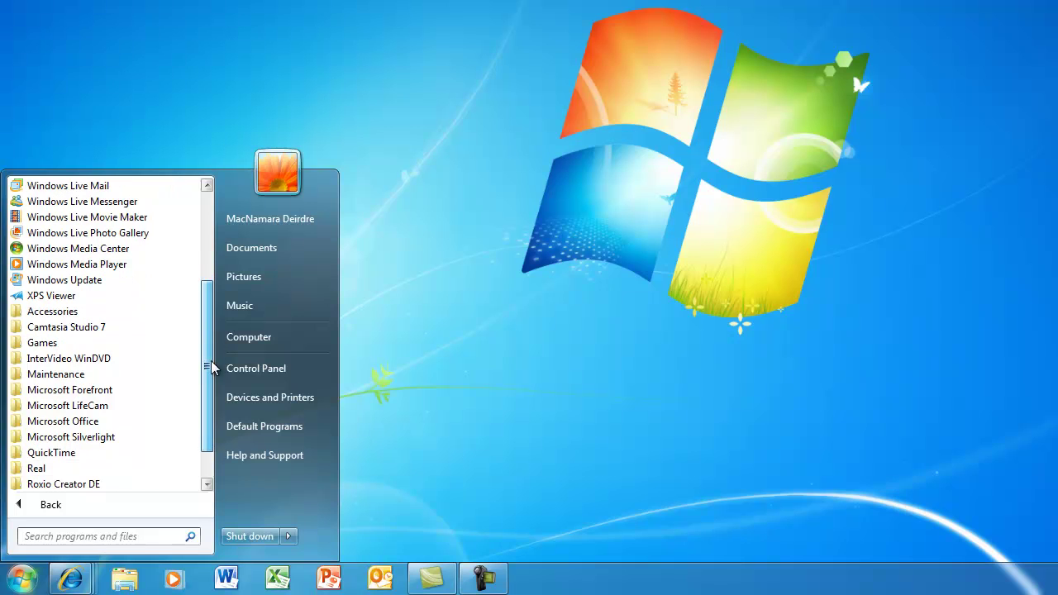
click(63, 421)
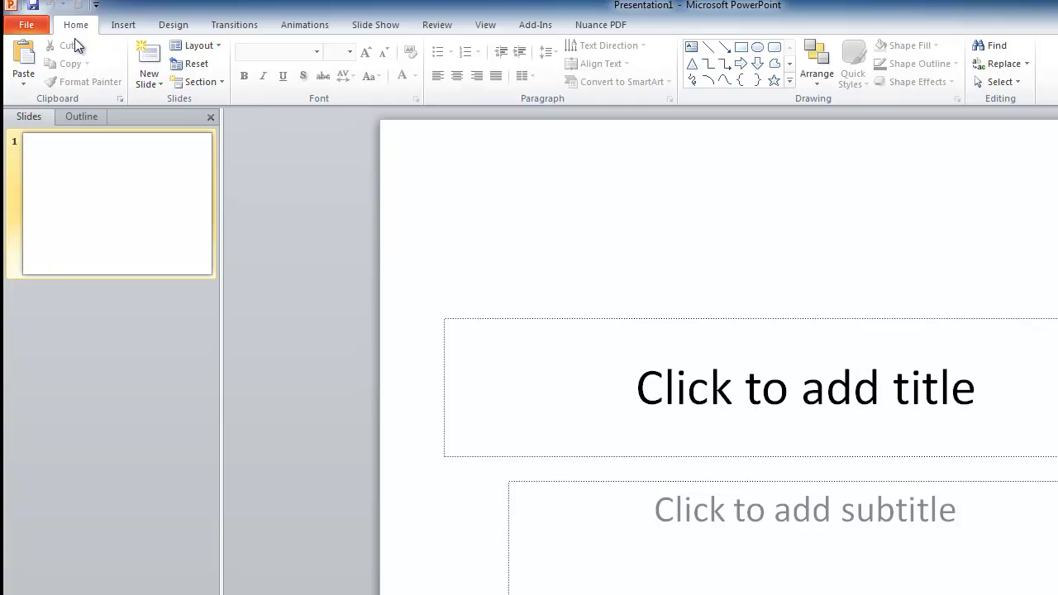
- Apply the blue Waveform theme to the new presentation
click(172, 25)
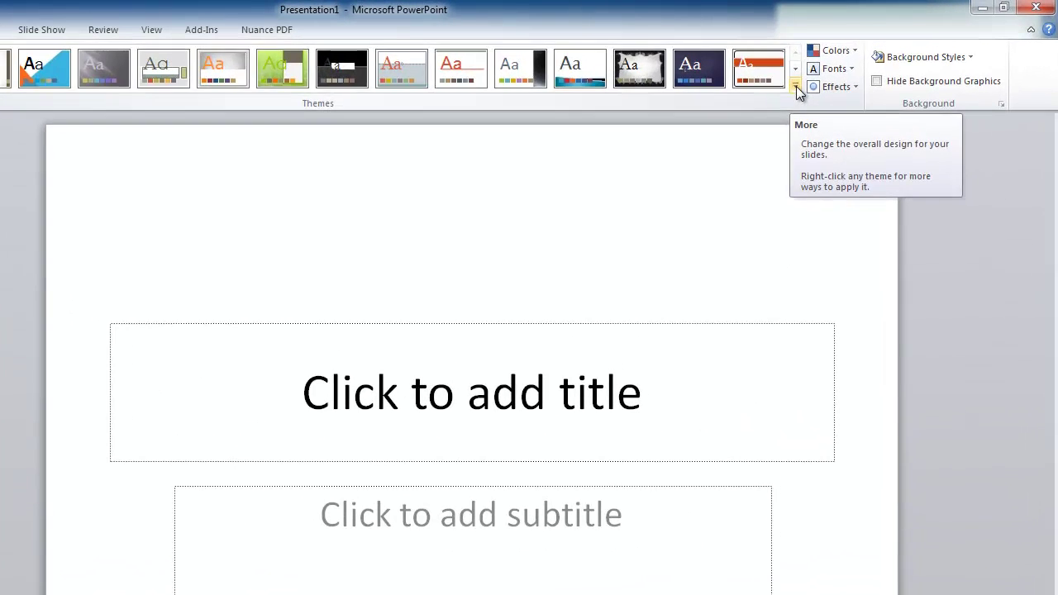
click(827, 59)
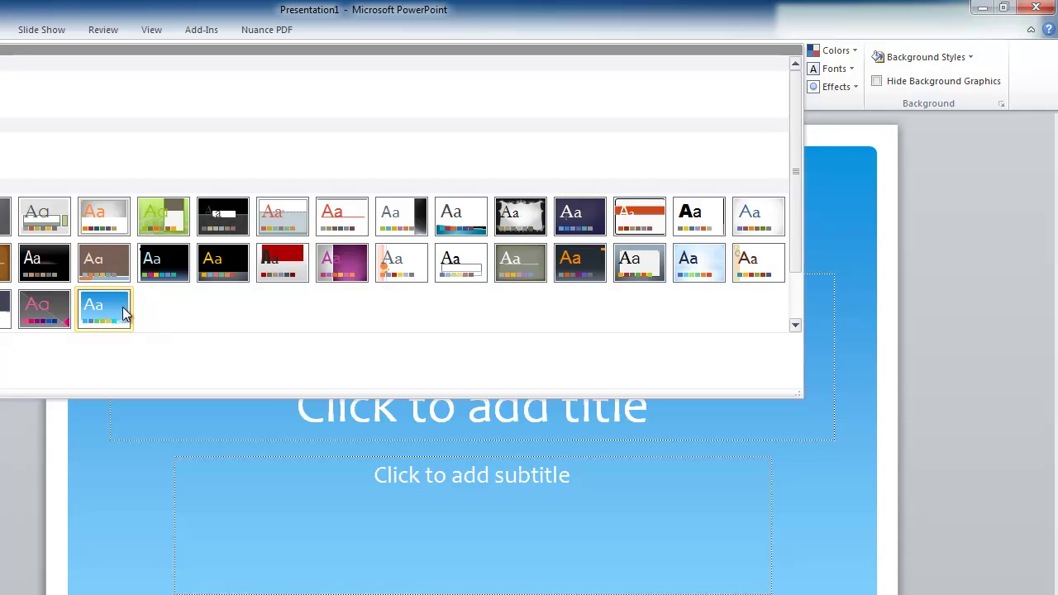
click(112, 314)
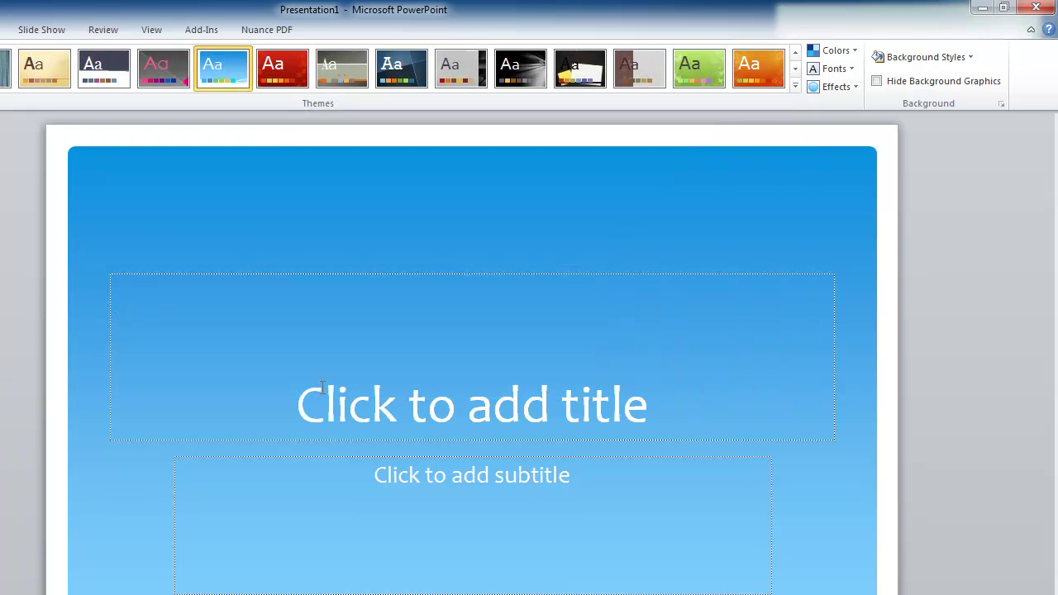
- Enter "DM" as the title of the first slide
click(373, 405)
text(Dm)
key(BackSpace)
text(M)
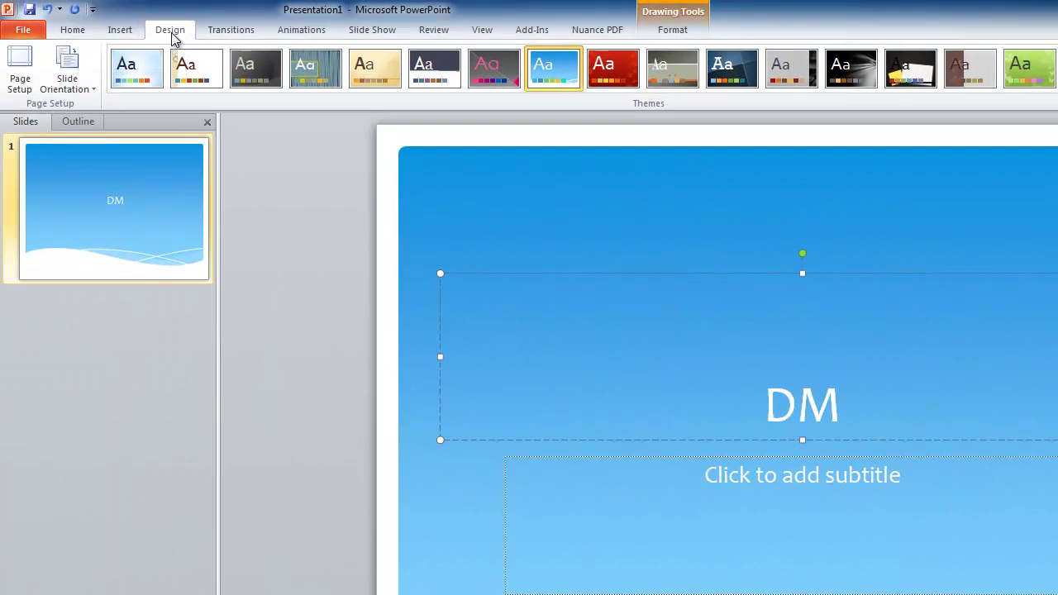
- Add a second slide with the Title and Content layout and title it "Office"
click(73, 33)
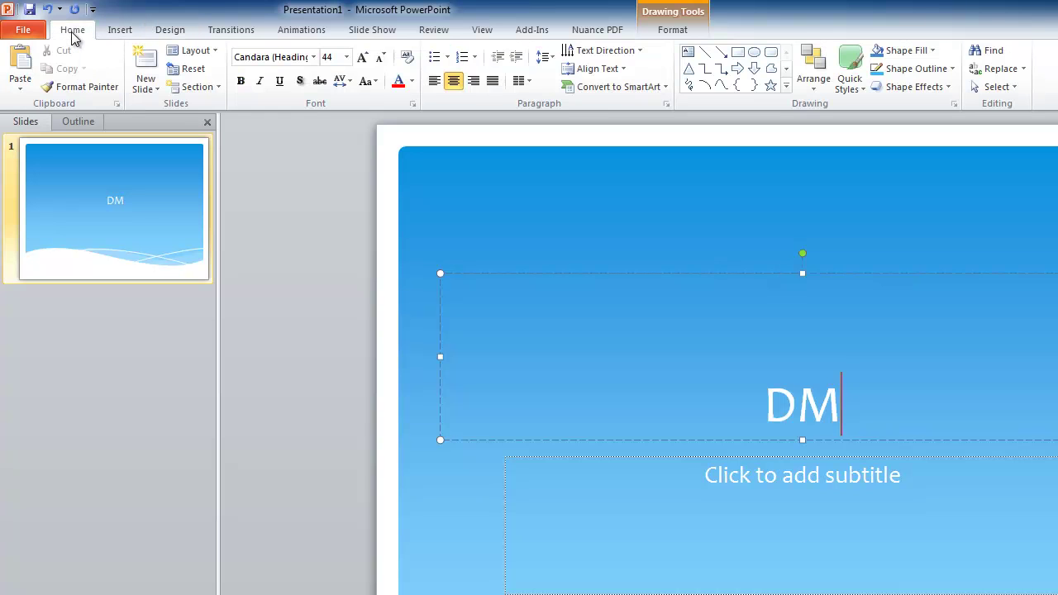
click(146, 86)
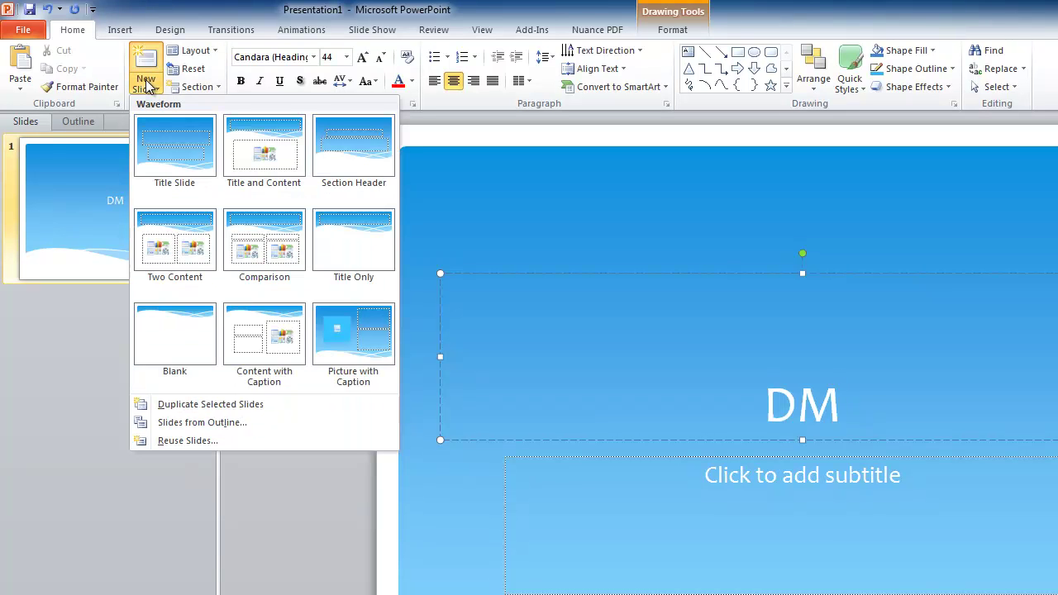
click(264, 155)
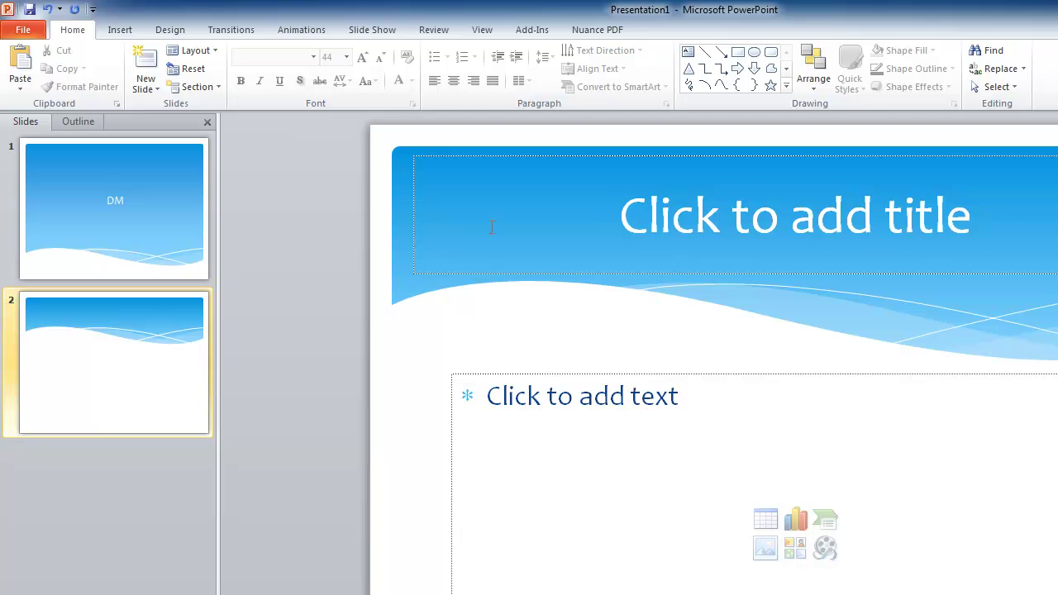
click(738, 214)
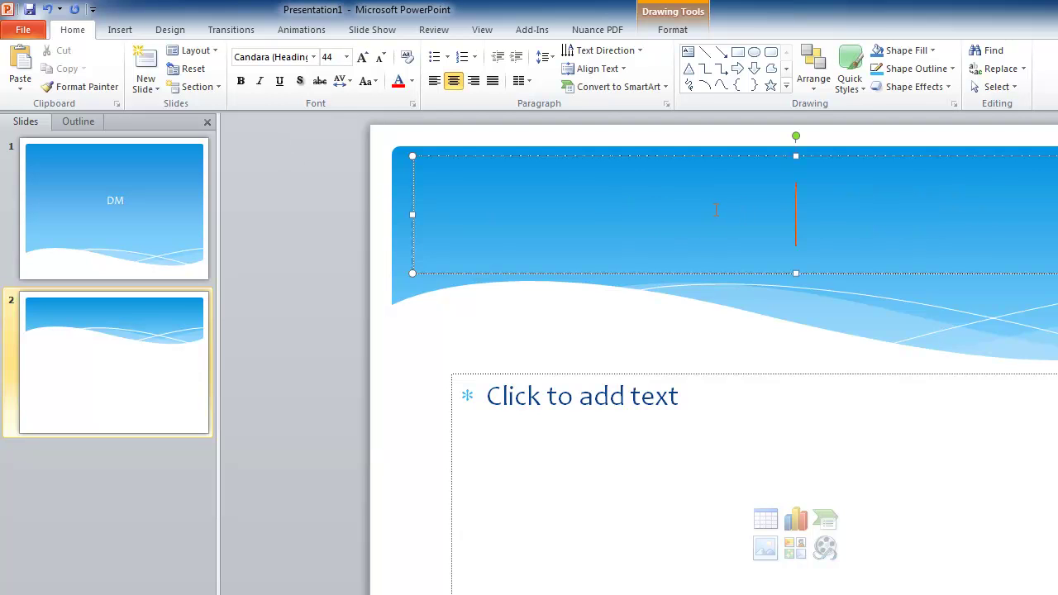
text(Office)
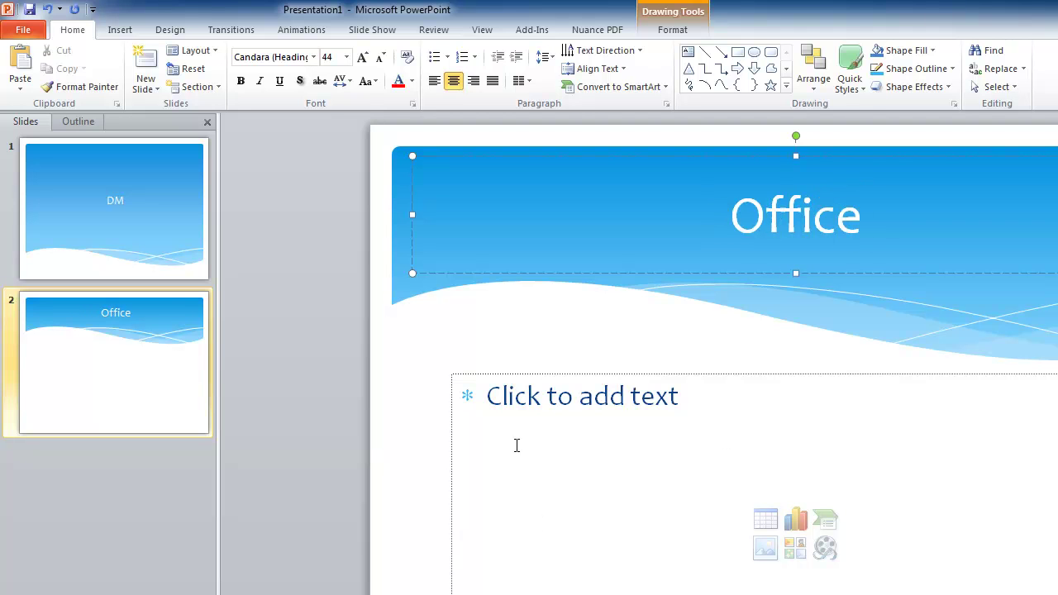
- Enter the bullet "Word" on the Office slide with the indented sub-bullets "Tables" and "Page Numbers"
click(533, 395)
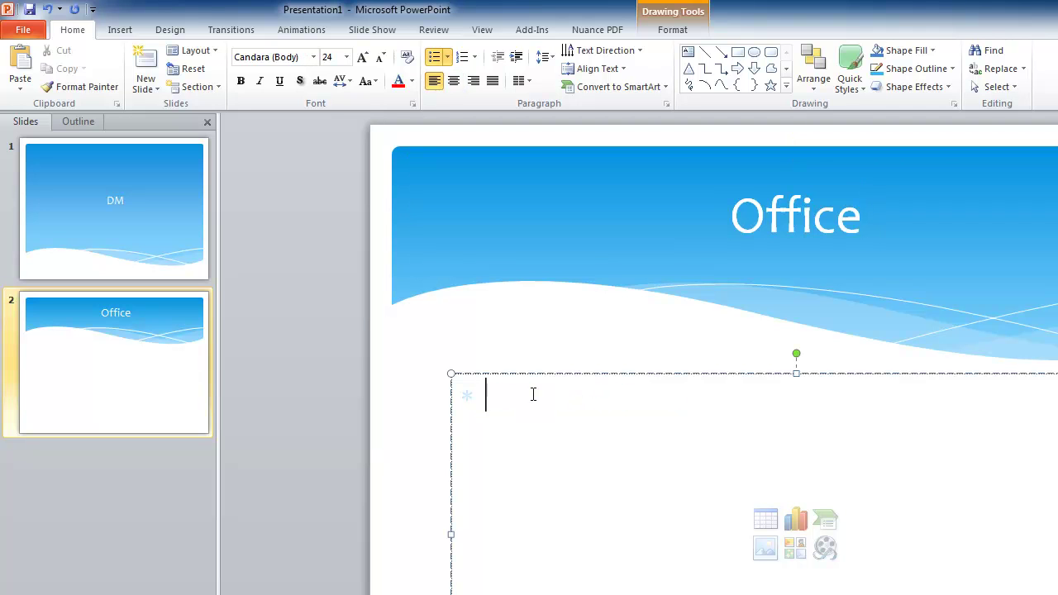
text(Word)
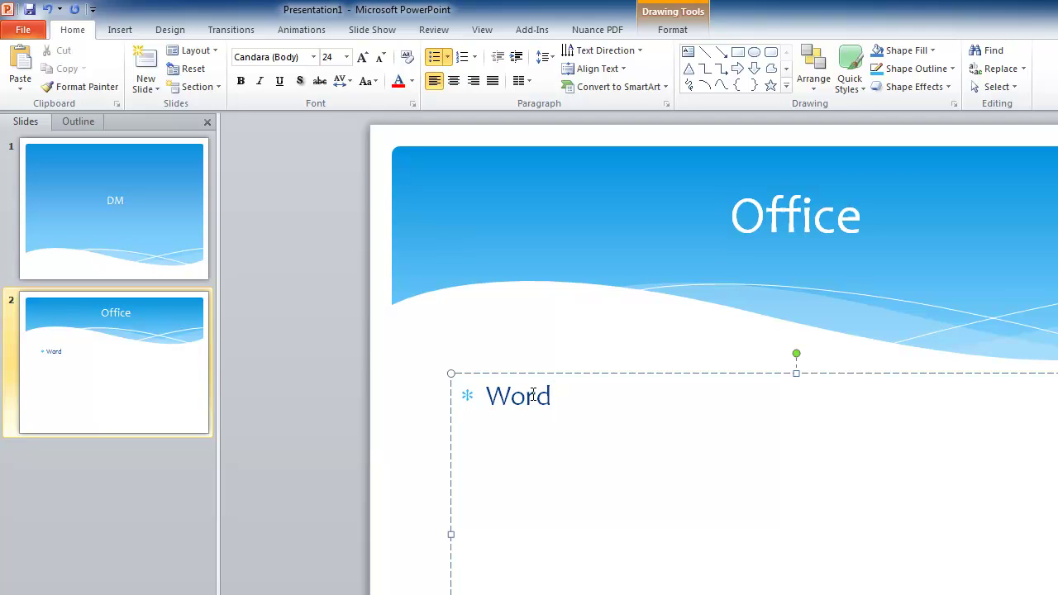
key(Return)
click(520, 64)
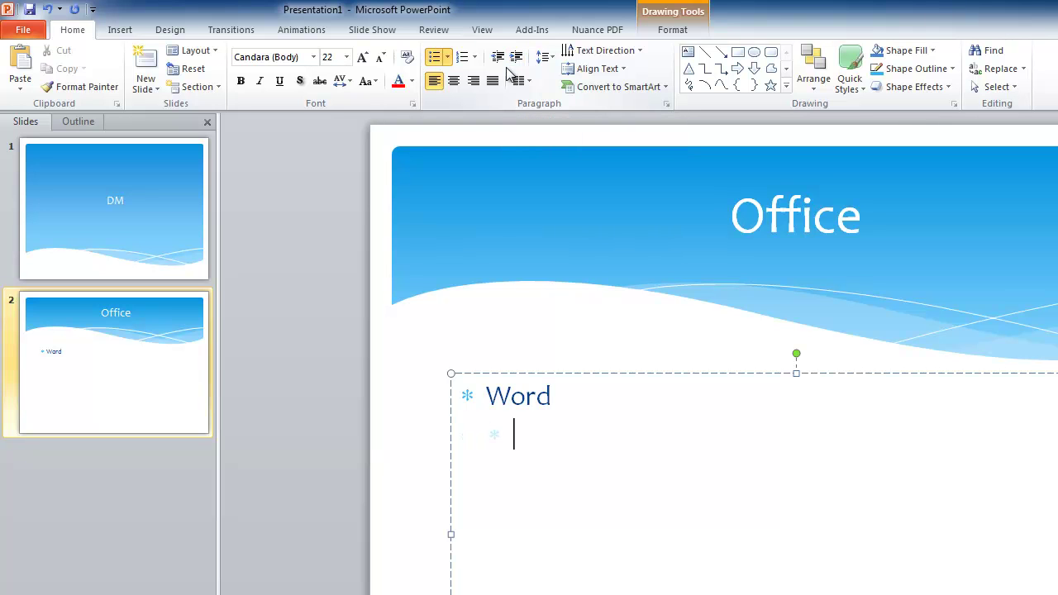
text(Tables)
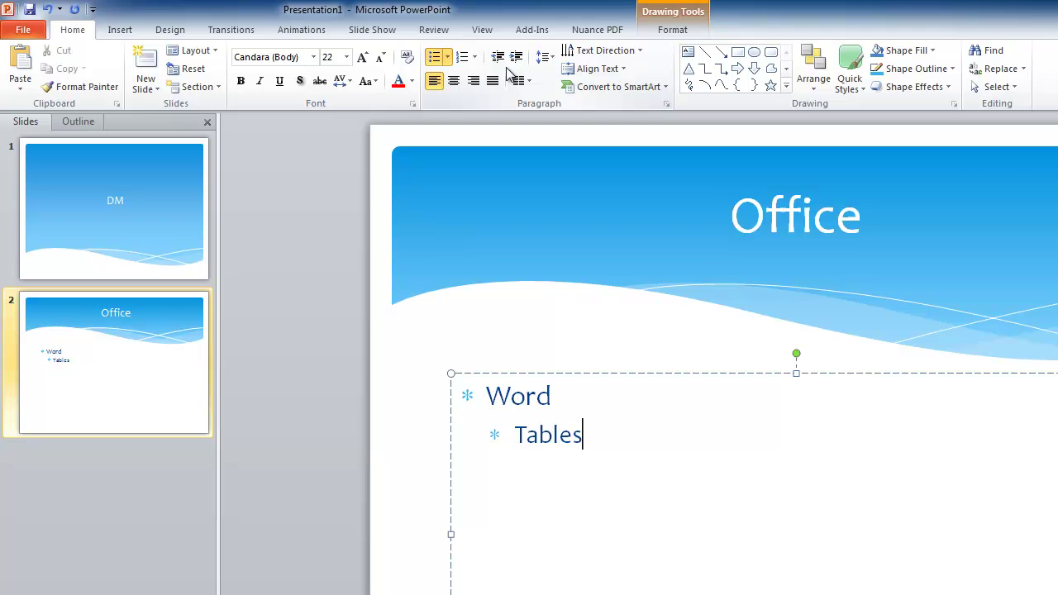
key(Return)
text(Page Numbers)
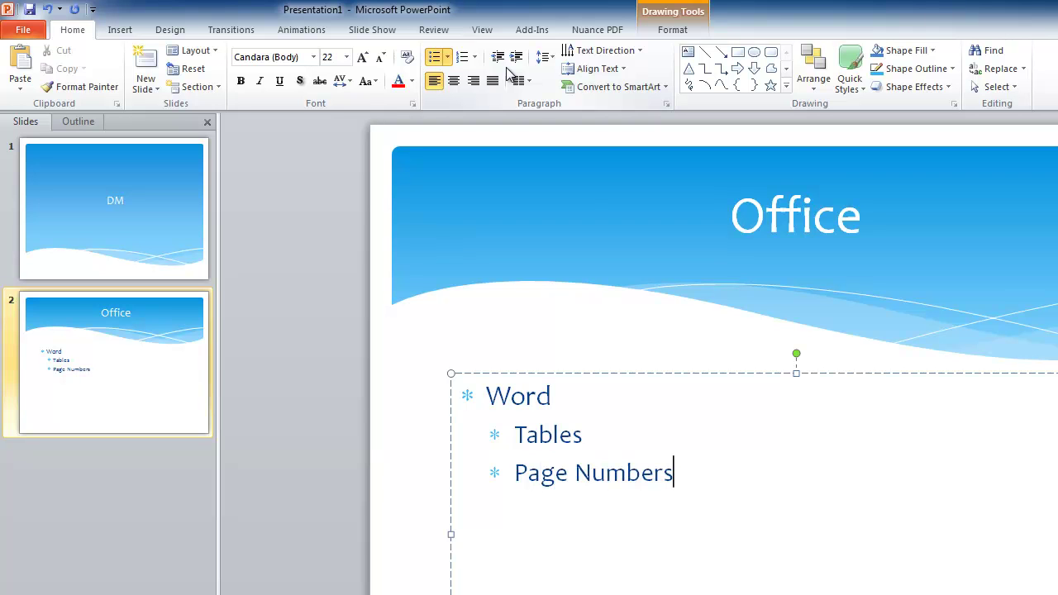
- Add the top-level bullet "Excel" below with the indented sub-bullets "Adding" and "Multiply"
key(Return)
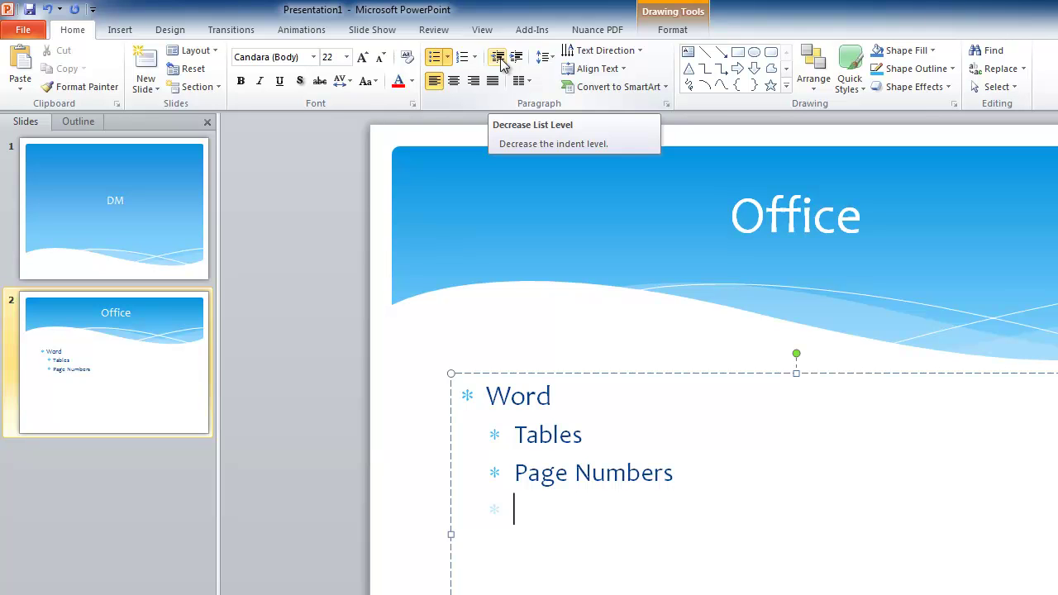
click(499, 59)
text(Excel)
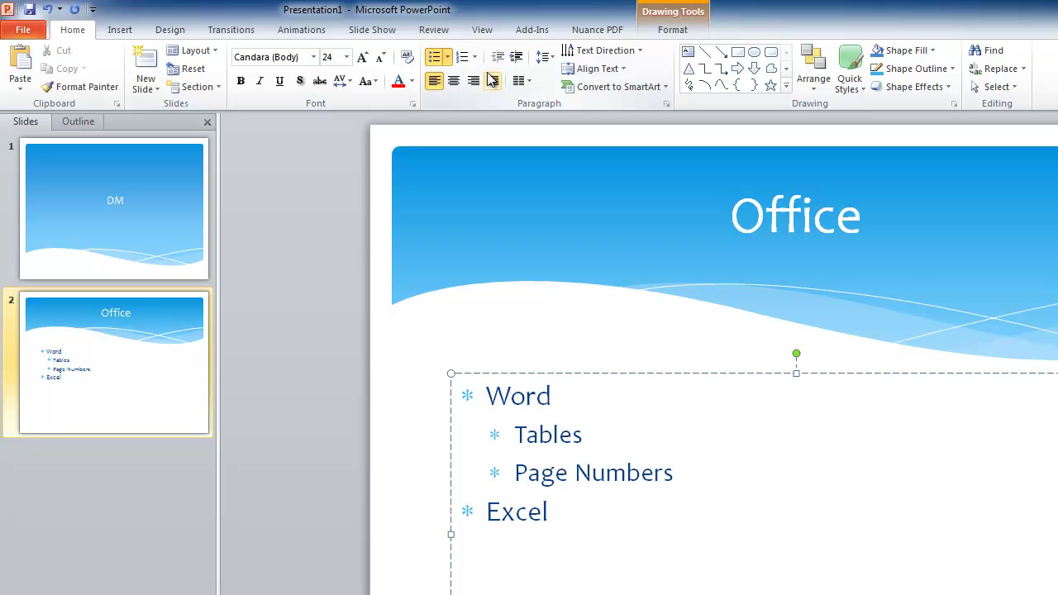
key(Return)
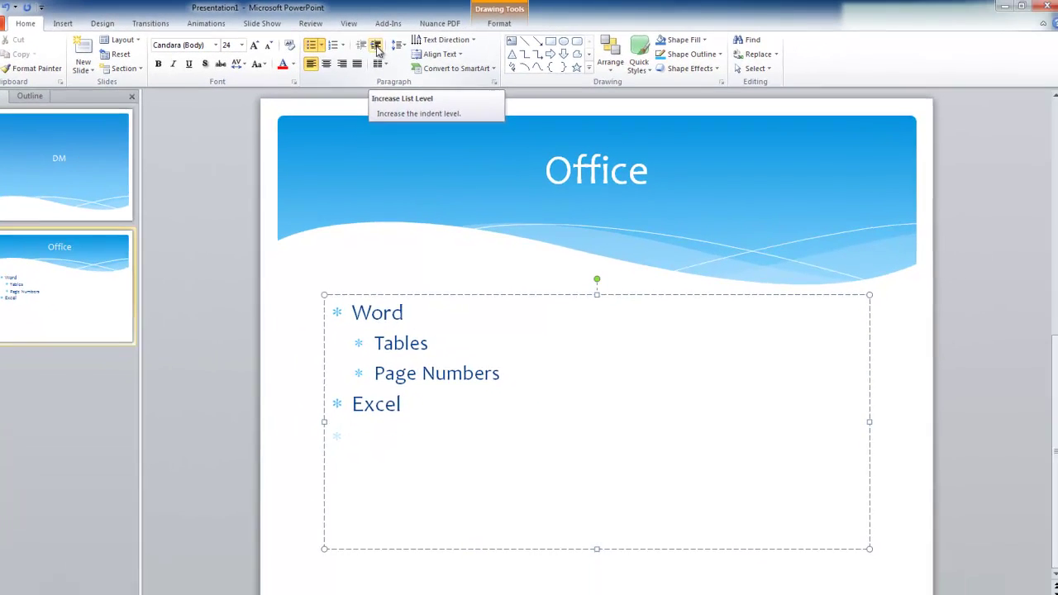
click(518, 60)
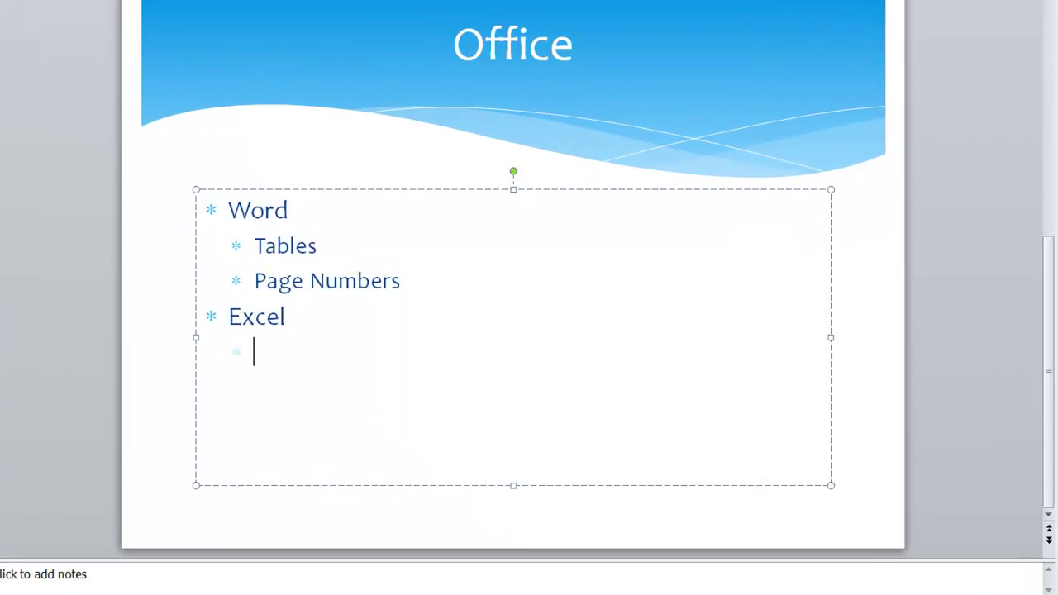
text(Adding)
key(Return)
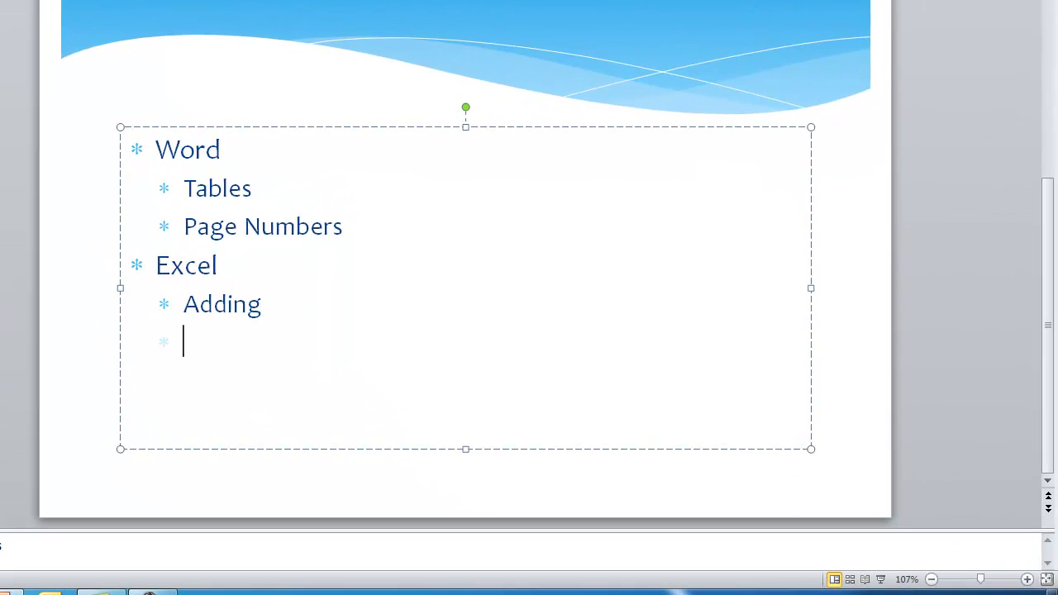
text(Multipl)
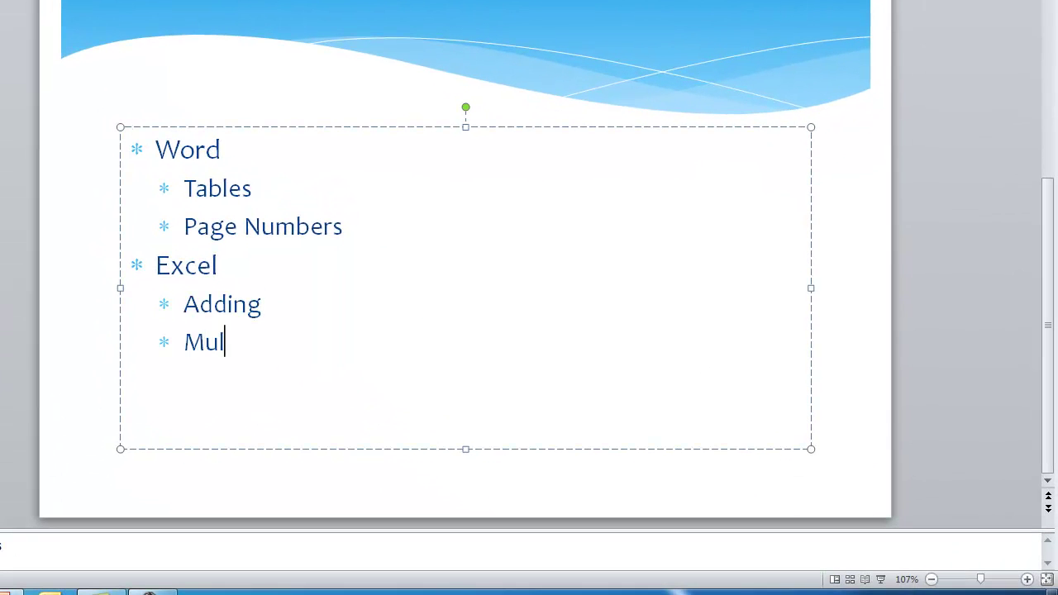
text(y)
- Add the top-level bullet "PowerPoint" with the indented sub-bullets "Bullets" and "Pictures"
key(Return)
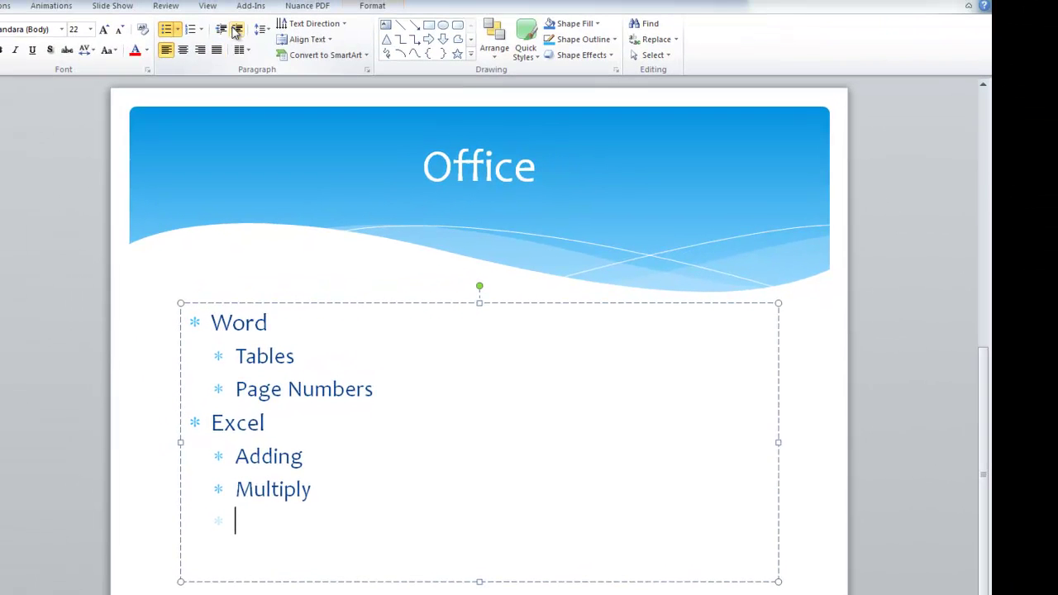
click(224, 34)
text(PowerPoint)
key(Return)
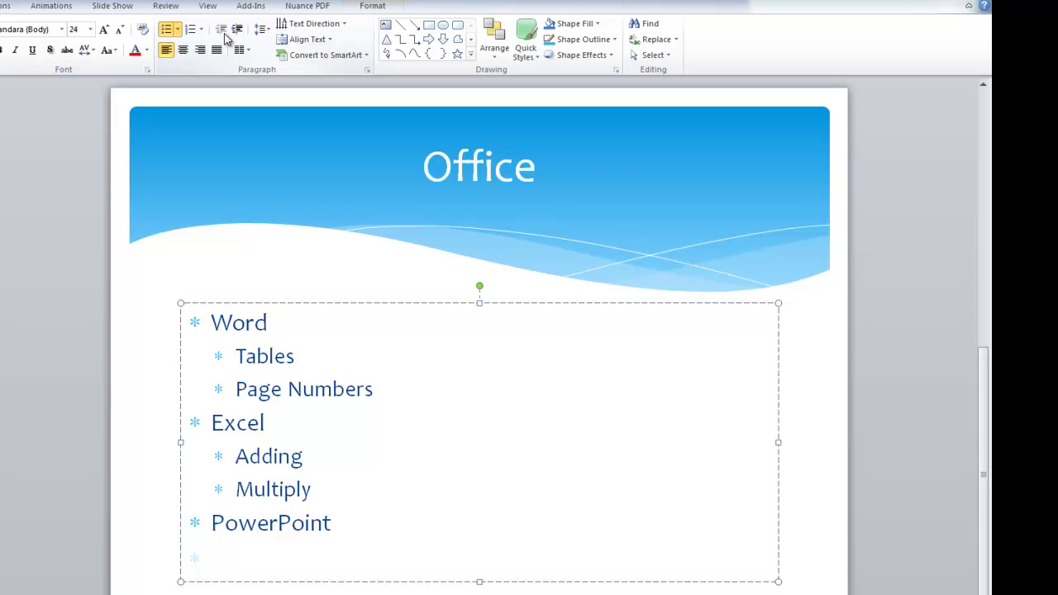
click(237, 30)
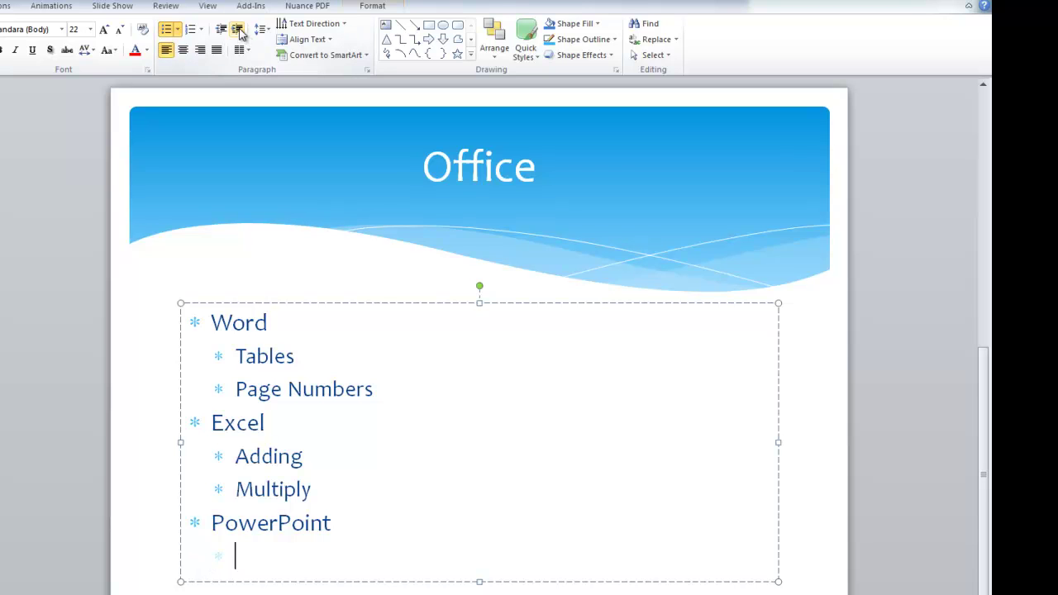
text(By)
key(BackSpace)
text(ullets)
key(Return)
text(Pictures)
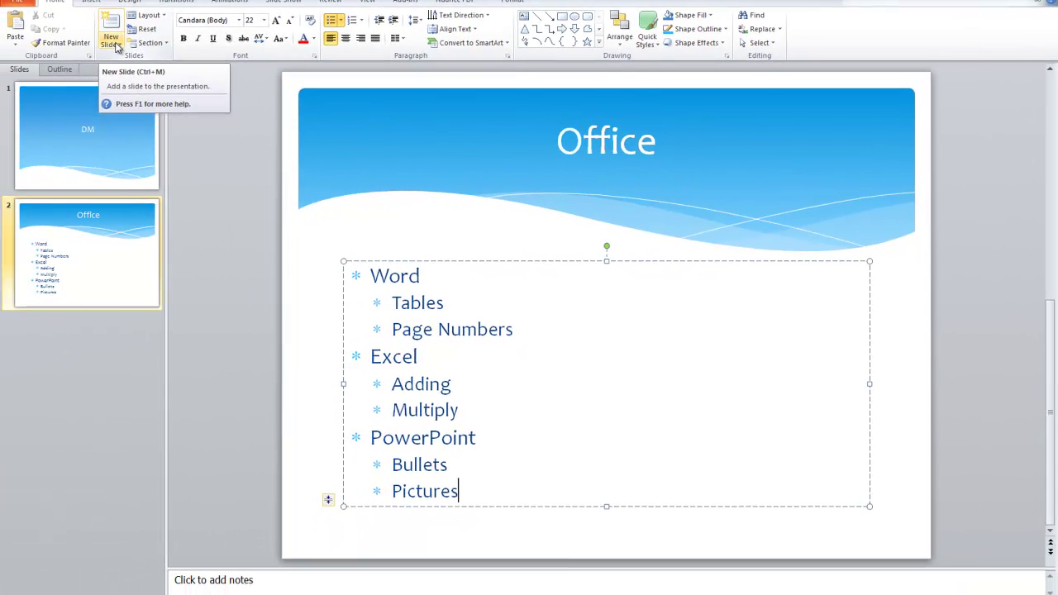
- Open the layout choices for adding a new slide after the Office slide
click(44, 52)
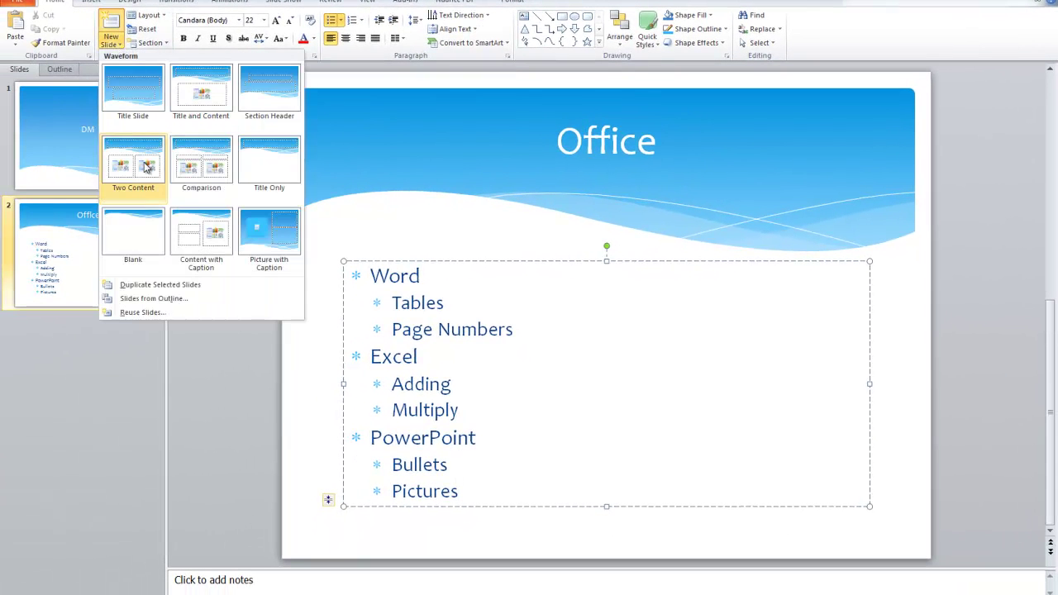